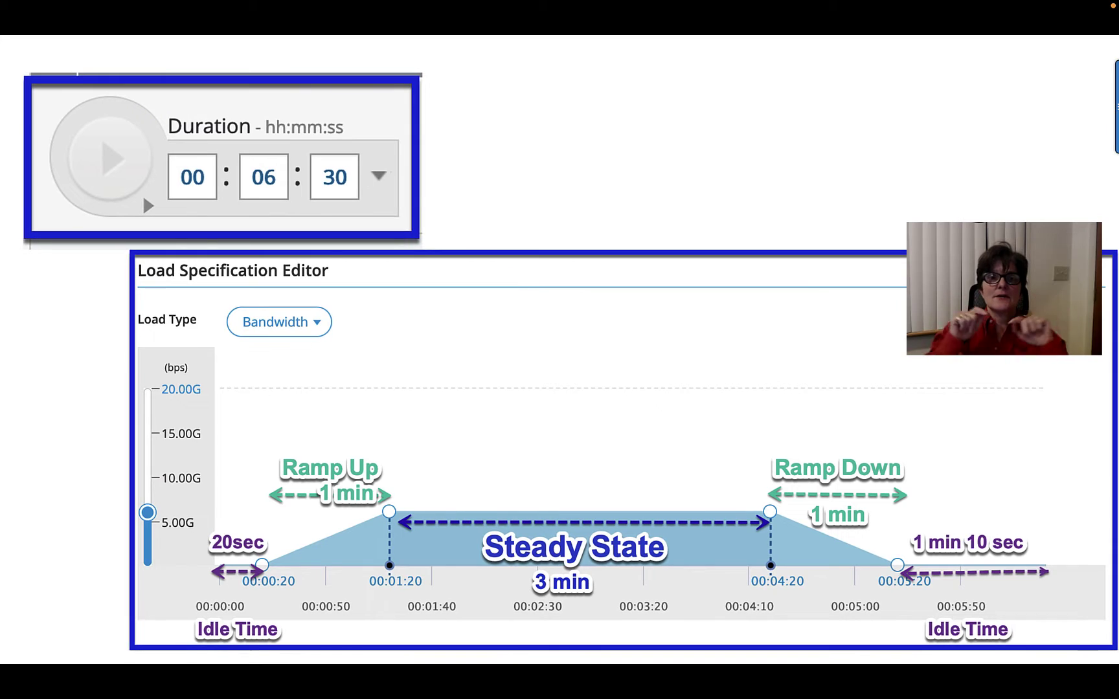
pyautogui.press('Right')
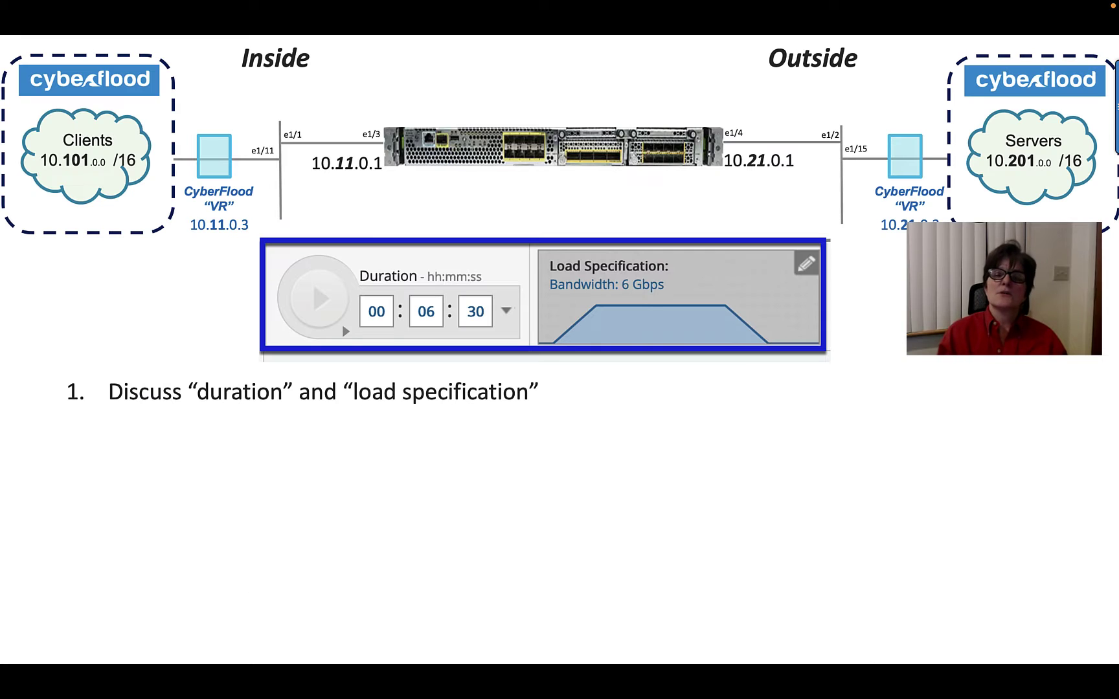
pyautogui.press('Right')
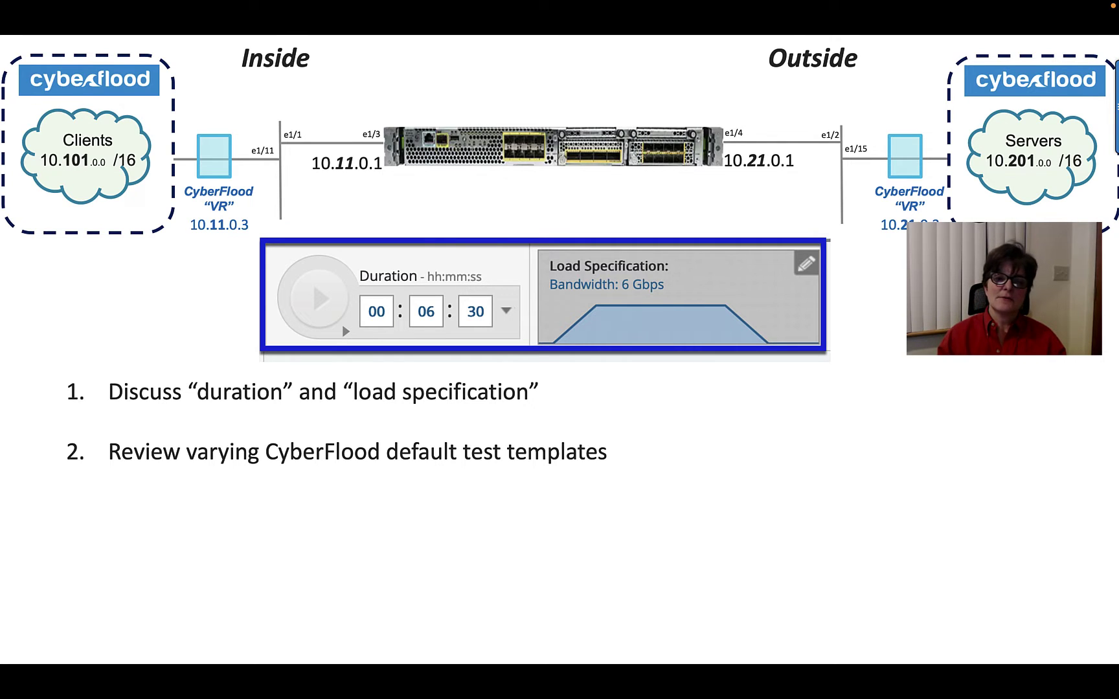
# - Switch to the CyberFlood browser window and open the HTTP Throughput test template from the performance tests
pyautogui.press('super+Tab')
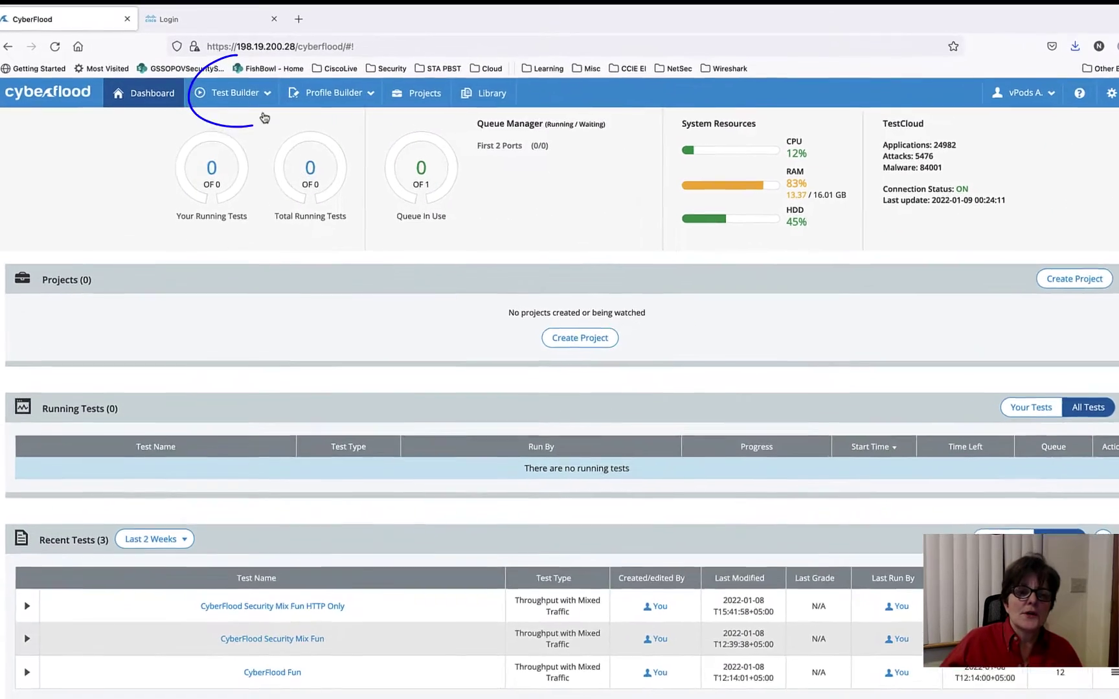
pyautogui.click(238, 93)
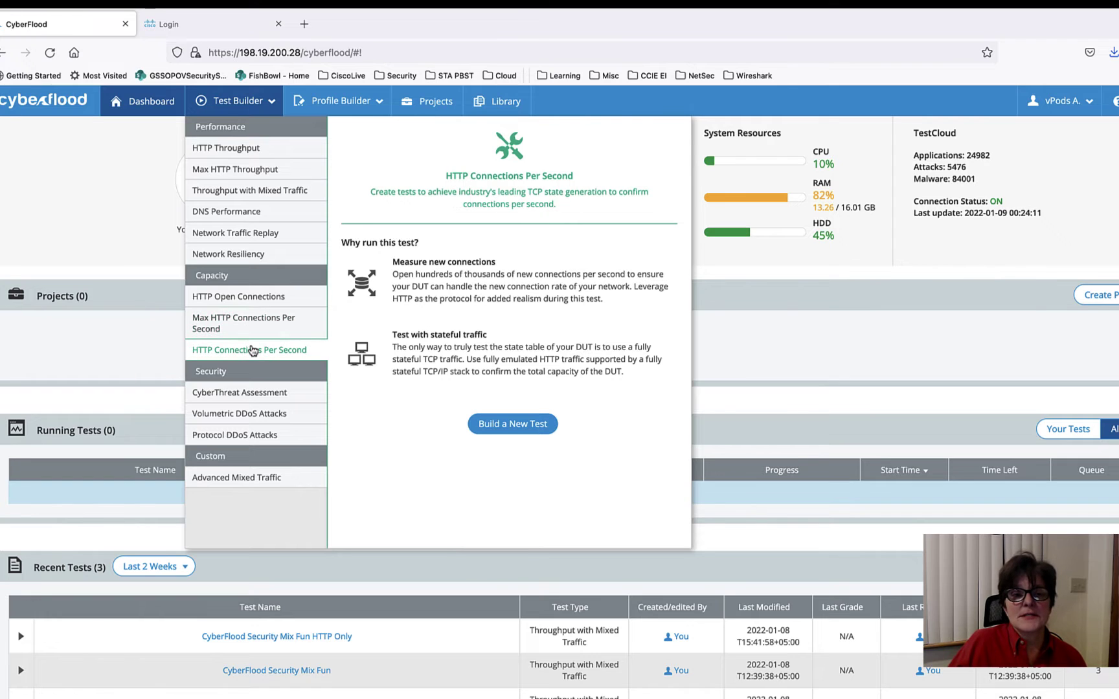
pyautogui.click(245, 150)
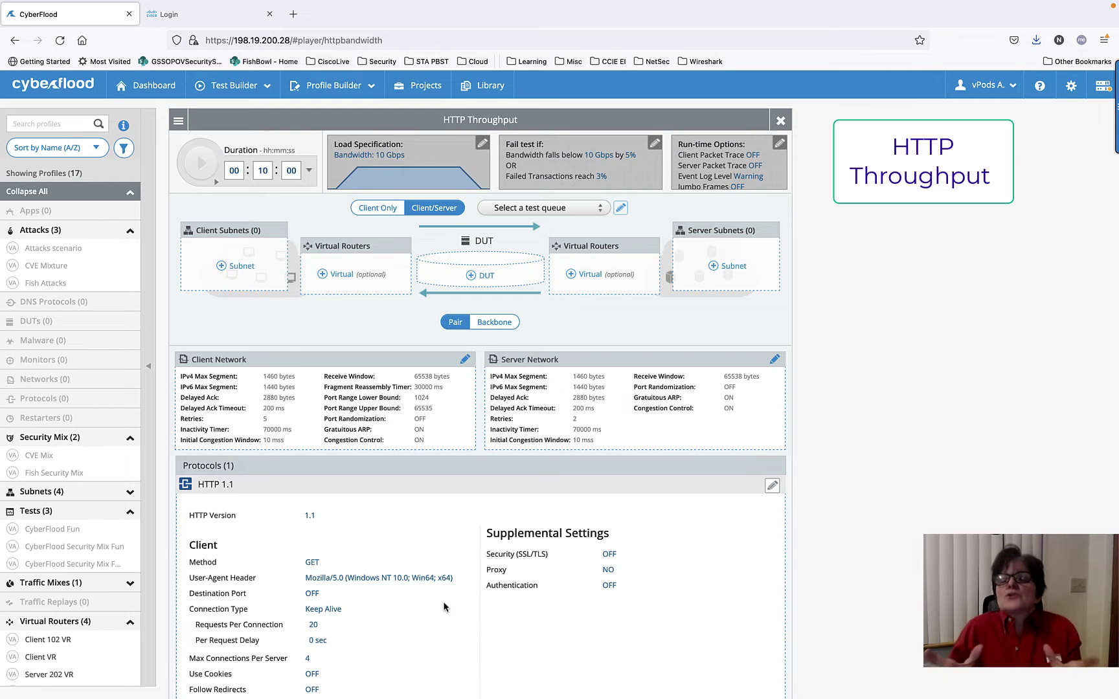
# - Examine the HTTP Throughput template's duration, load specification, and HTTP 1.1 client and server settings, including the connection termination method
pyautogui.doubleClick(265, 170)
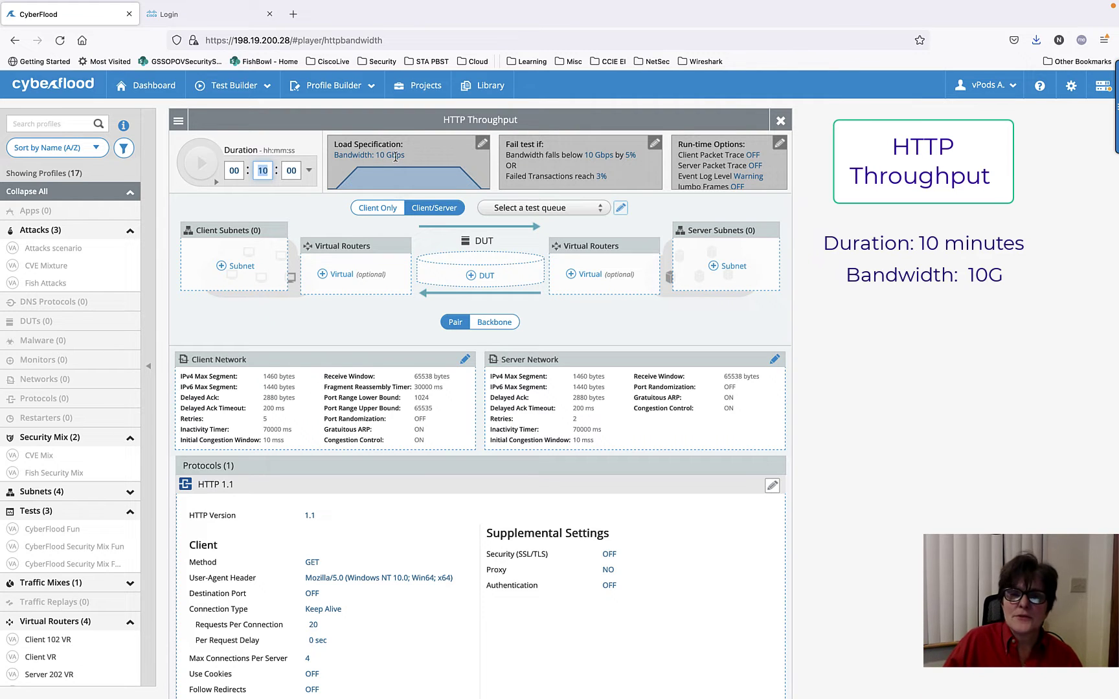
pyautogui.scroll(-3, 416, 513)
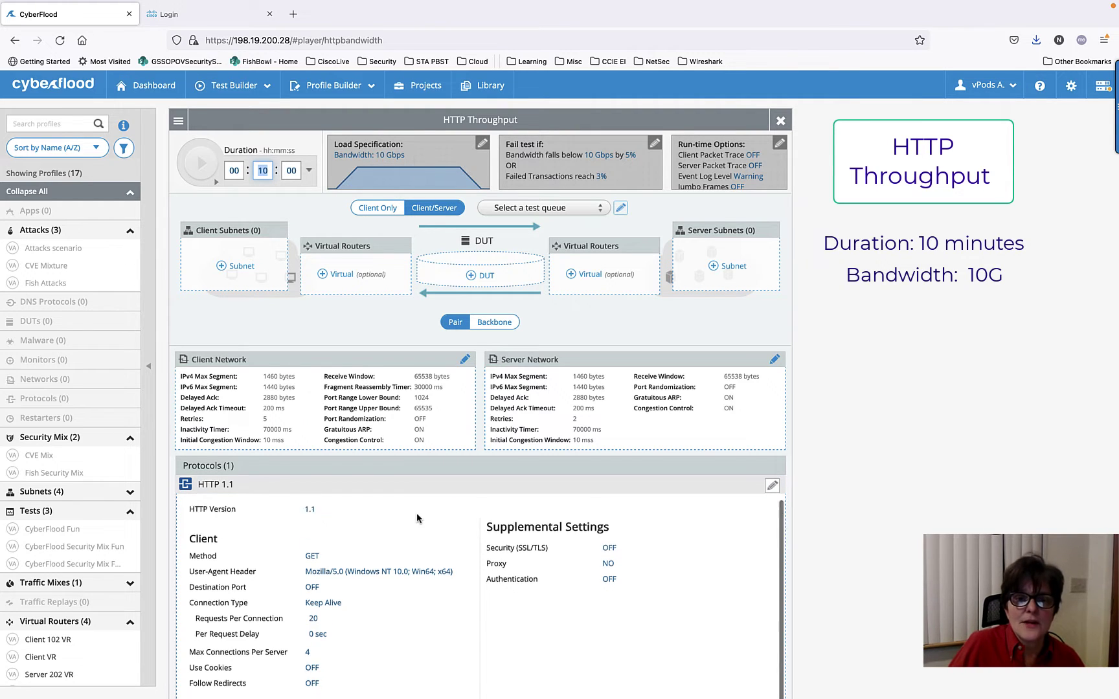
pyautogui.scroll(-2, 794, 497)
pyautogui.scroll(-1, 794, 496)
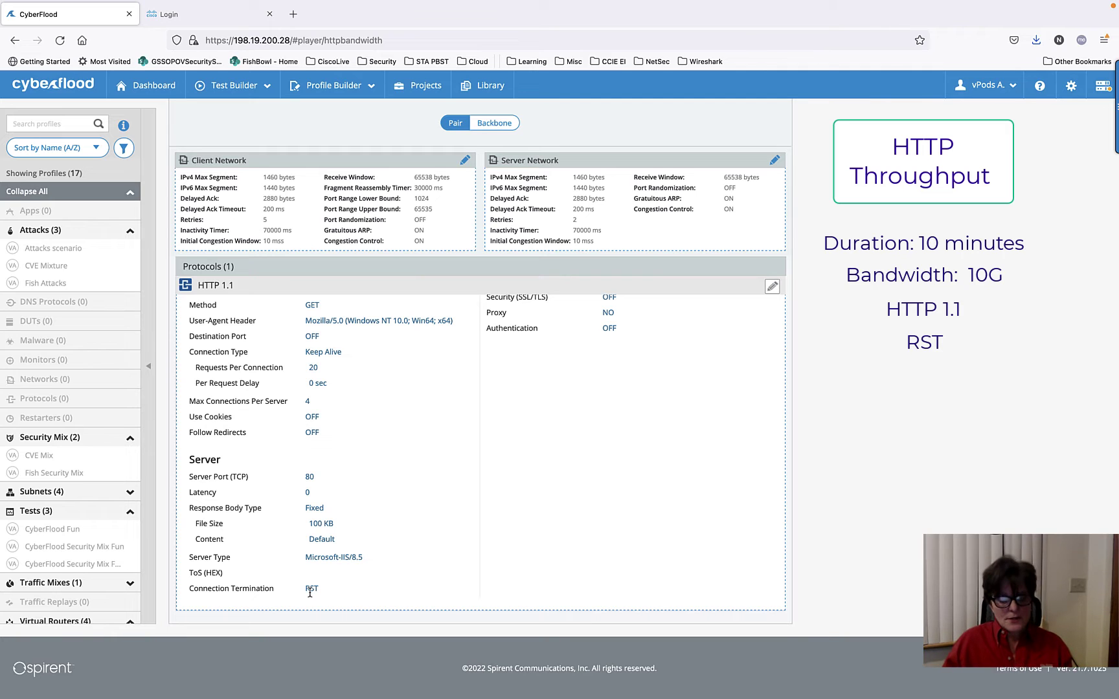
pyautogui.scroll(4, 370, 392)
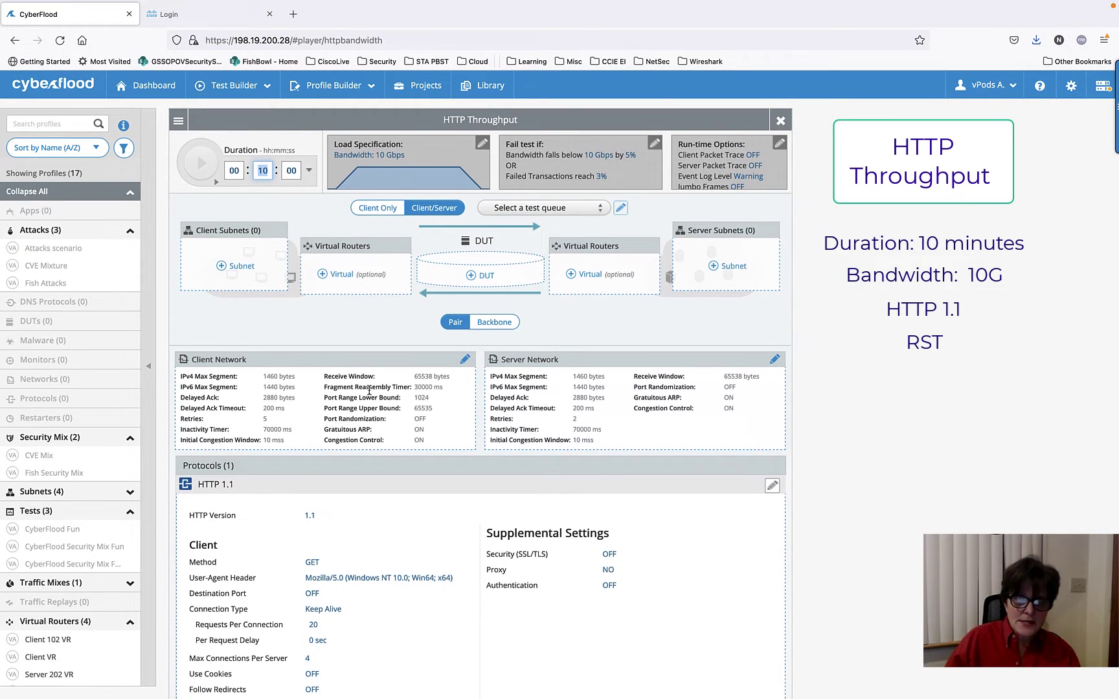
pyautogui.scroll(-5, 369, 391)
pyautogui.scroll(-2, 373, 441)
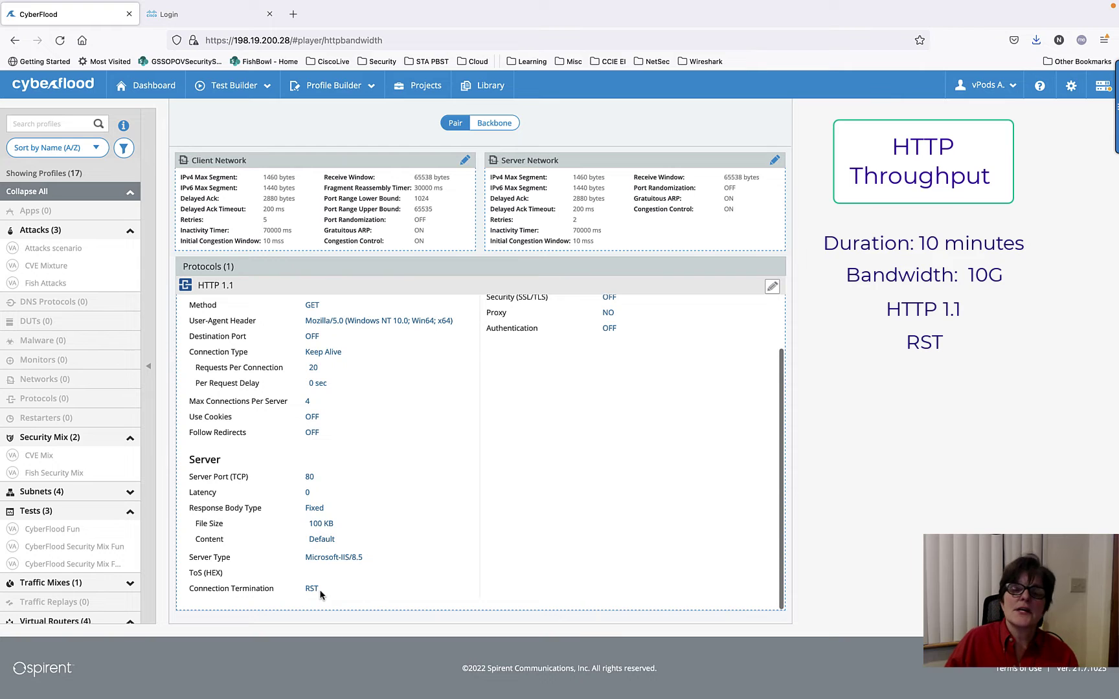
pyautogui.scroll(2, 412, 574)
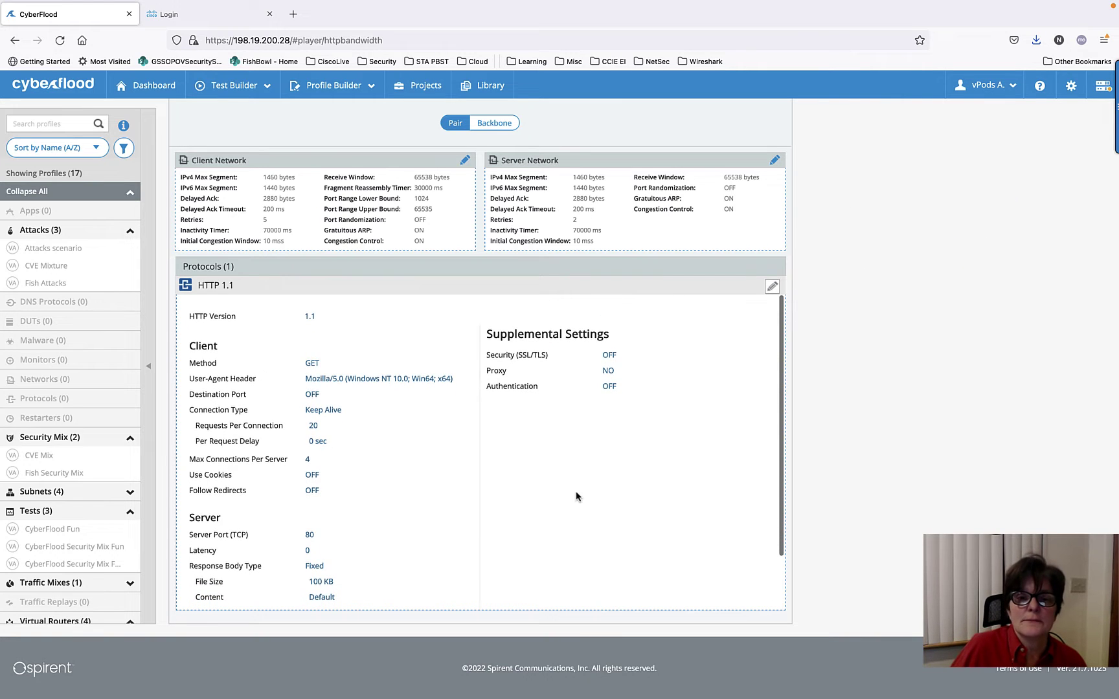
pyautogui.scroll(3, 1017, 364)
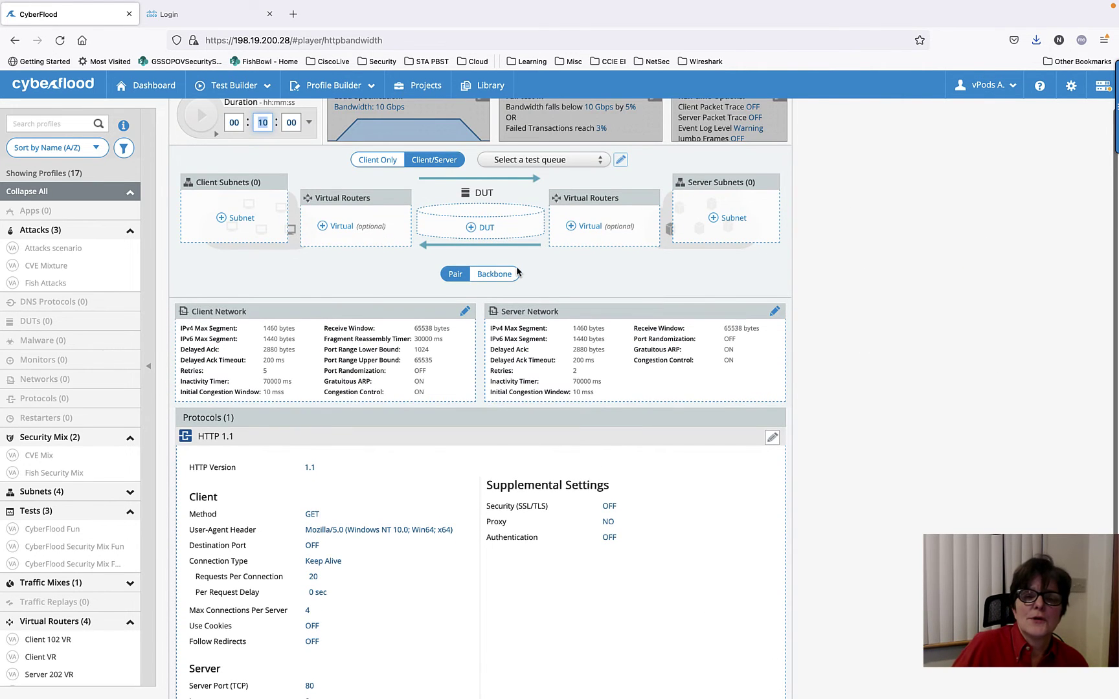
pyautogui.scroll(1, 518, 272)
# - Open the Max HTTP Throughput test template and review its duration, load specification and protocol settings
pyautogui.click(233, 85)
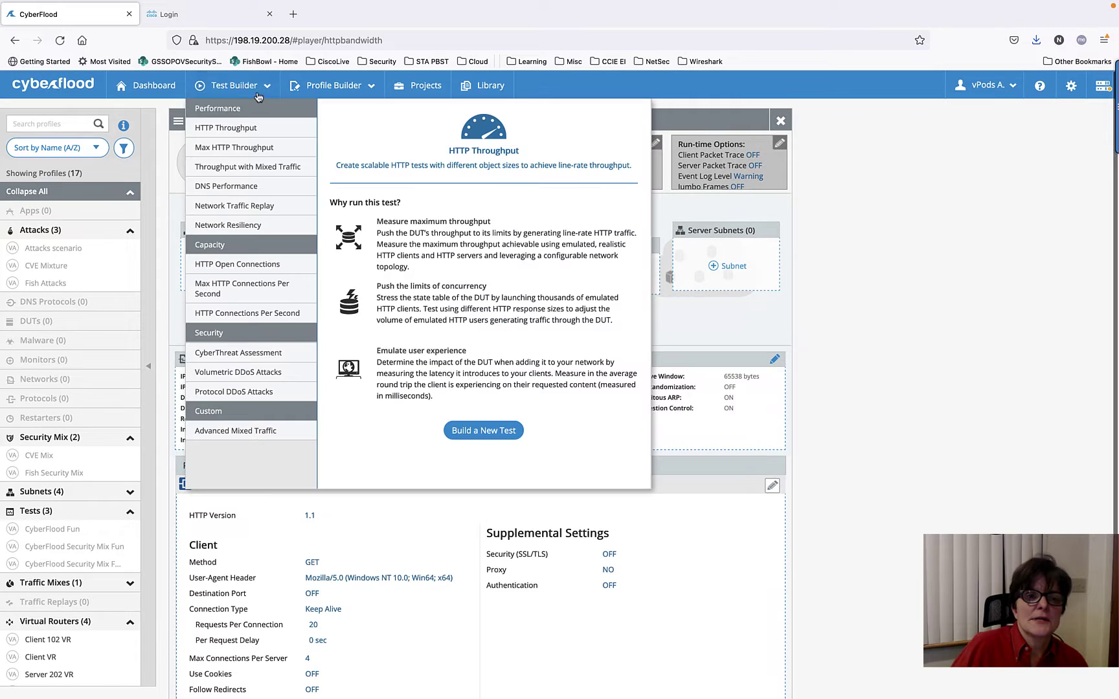
pyautogui.click(247, 150)
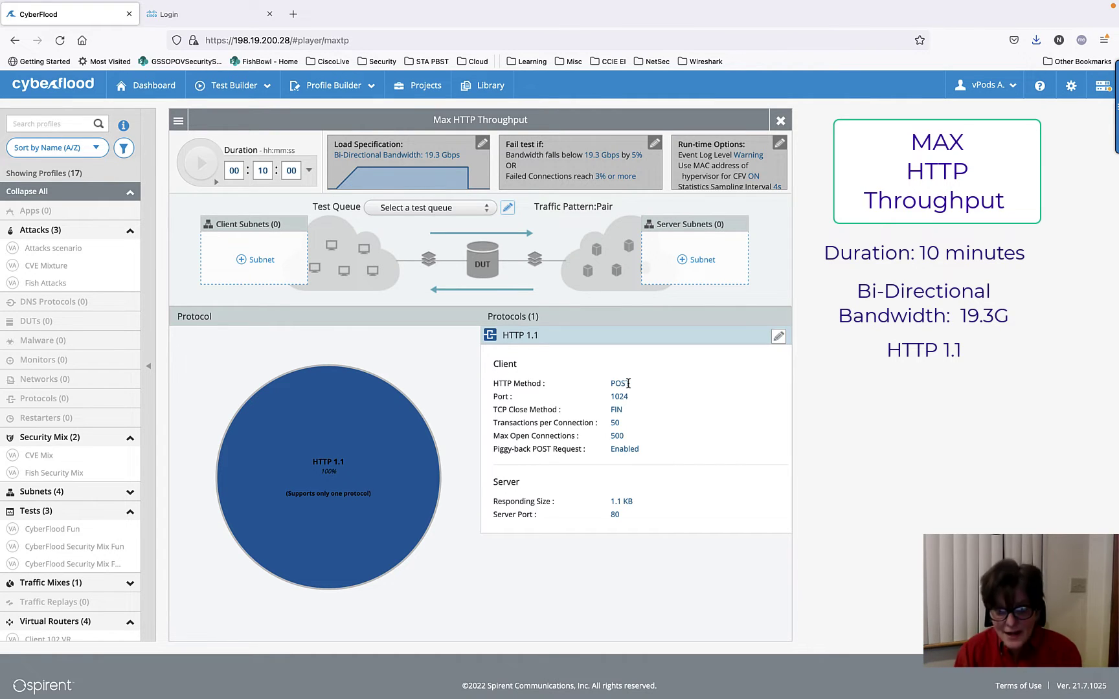
# - Open the Throughput with Mixed Traffic test template and review its duration, bandwidth load and traffic mix of protocols and apps
pyautogui.click(247, 91)
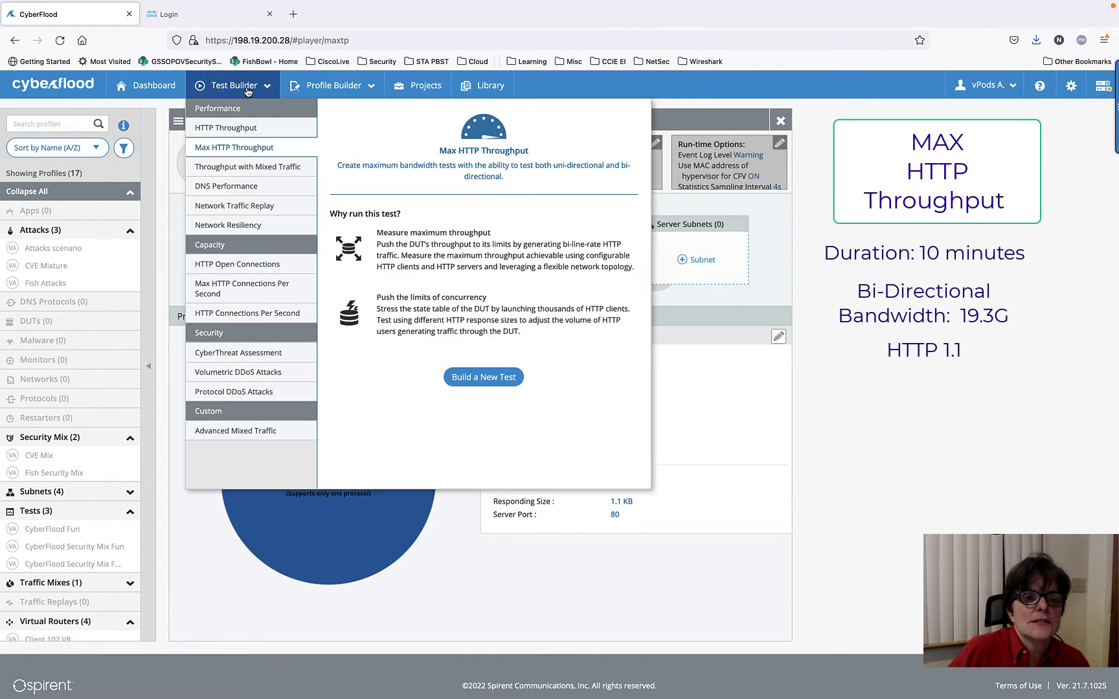
pyautogui.click(249, 163)
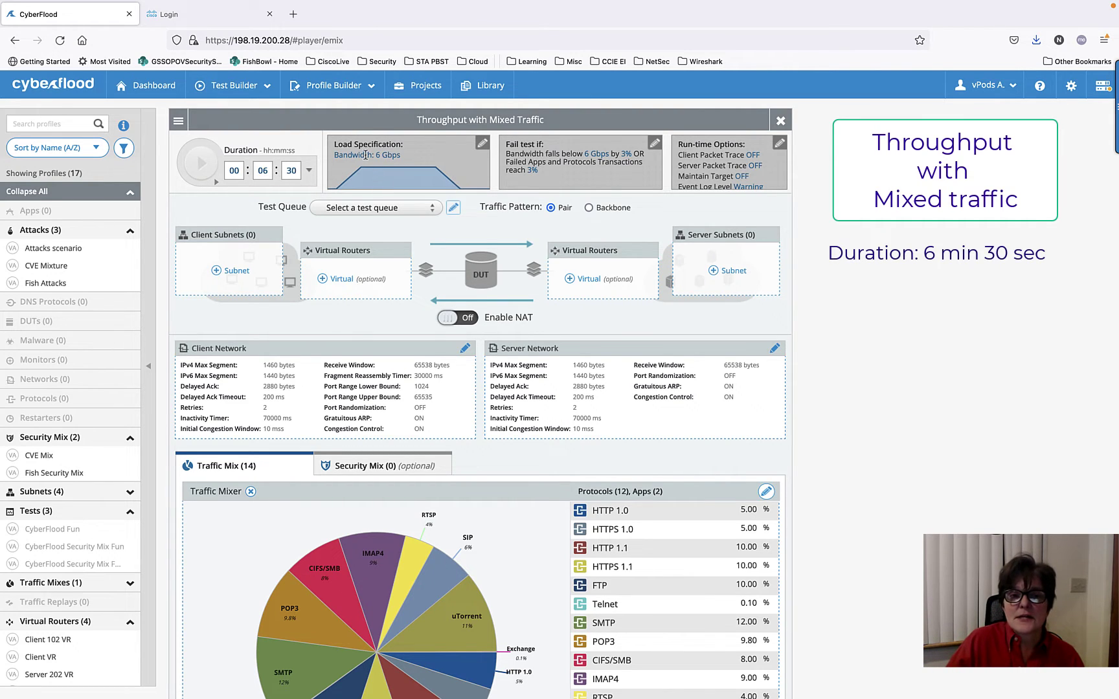
pyautogui.scroll(-3, 836, 349)
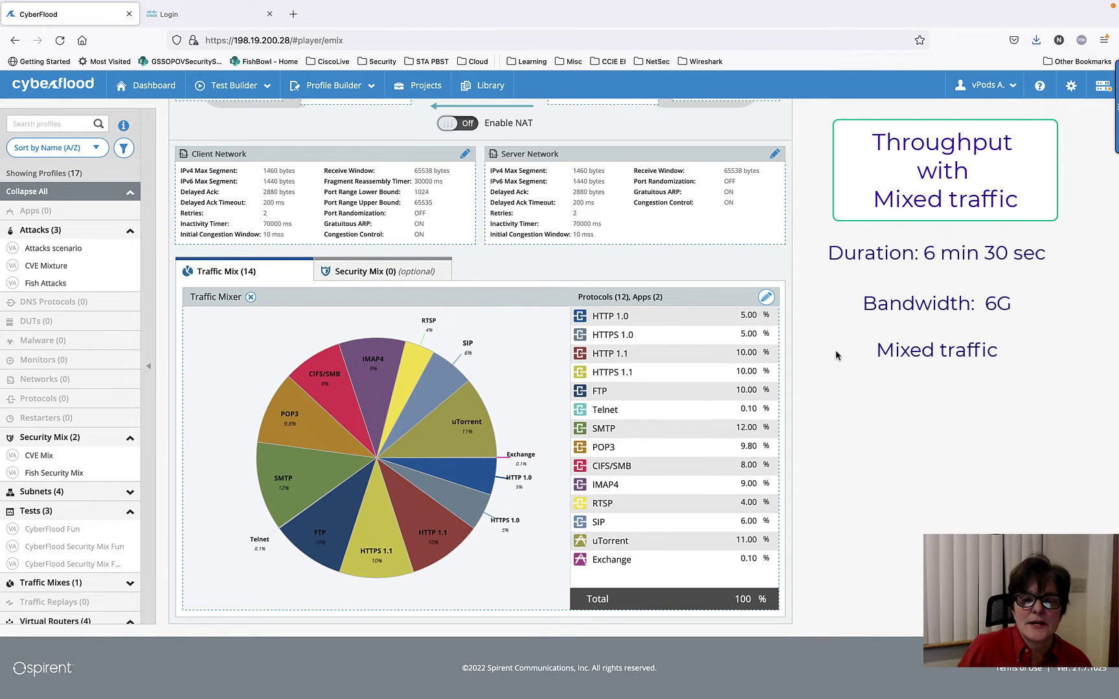
pyautogui.scroll(4, 836, 354)
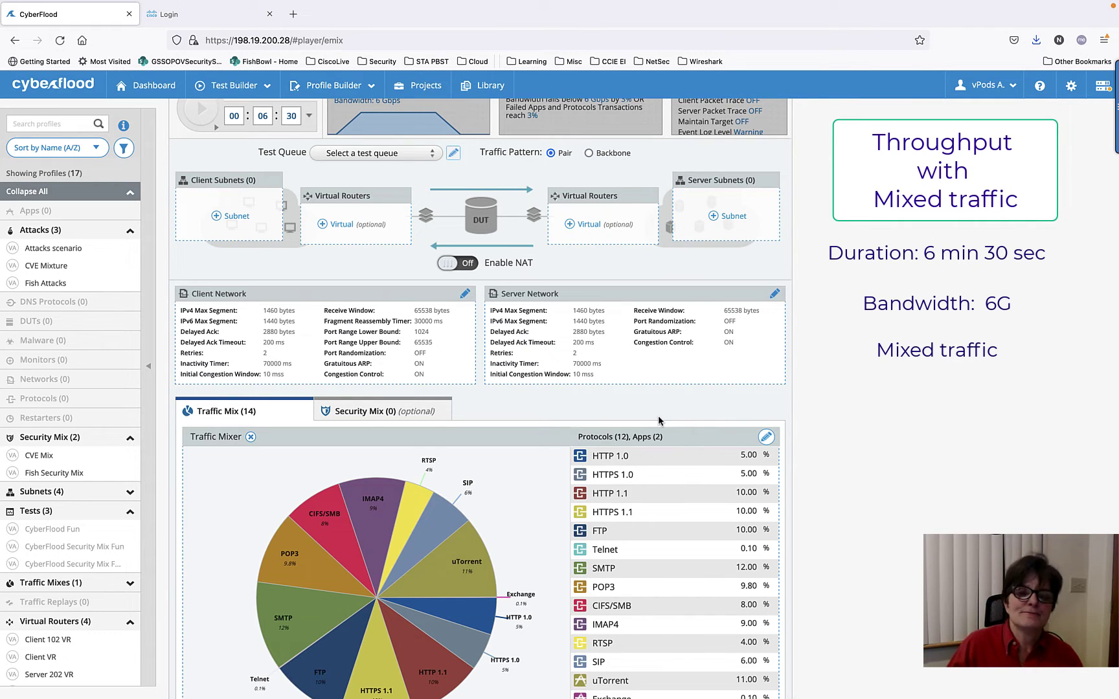
pyautogui.scroll(2, 659, 421)
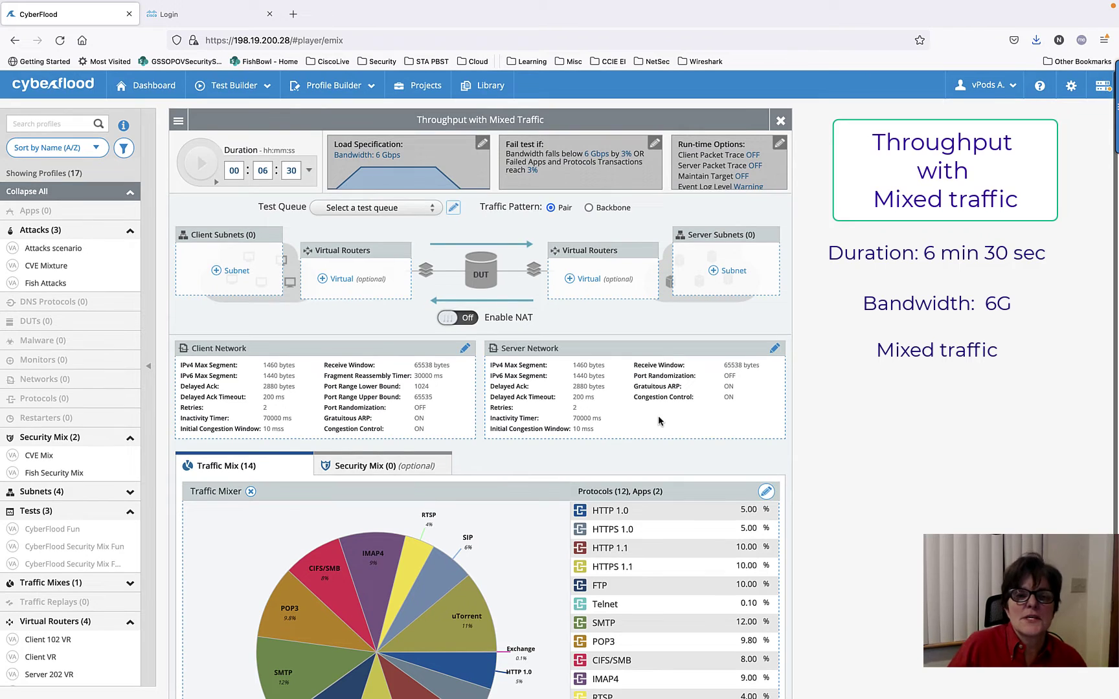
# - Open the HTTP Open Connections capacity test template and review its duration, connection load and HTTP protocol settings
pyautogui.click(232, 86)
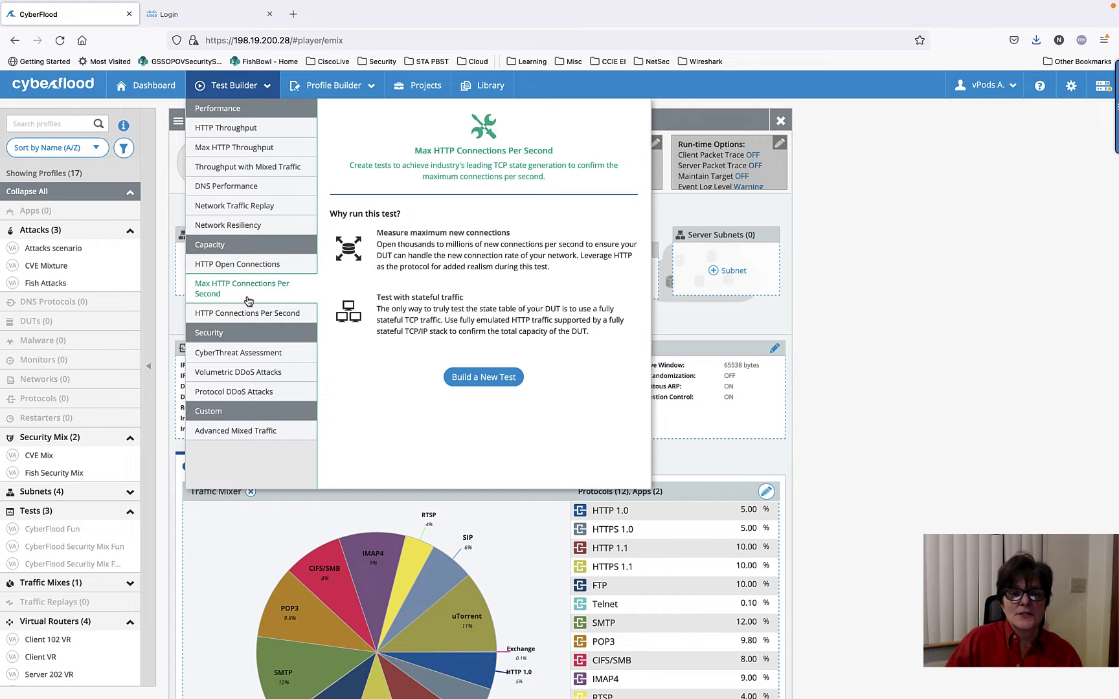
pyautogui.click(245, 264)
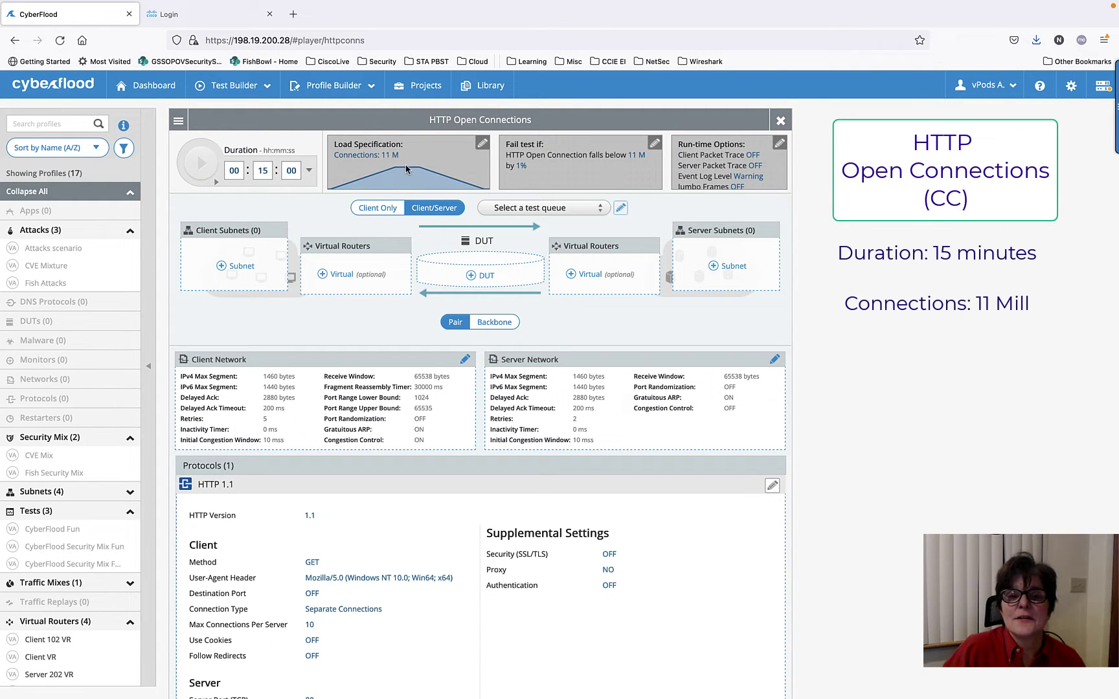
pyautogui.scroll(-3, 897, 390)
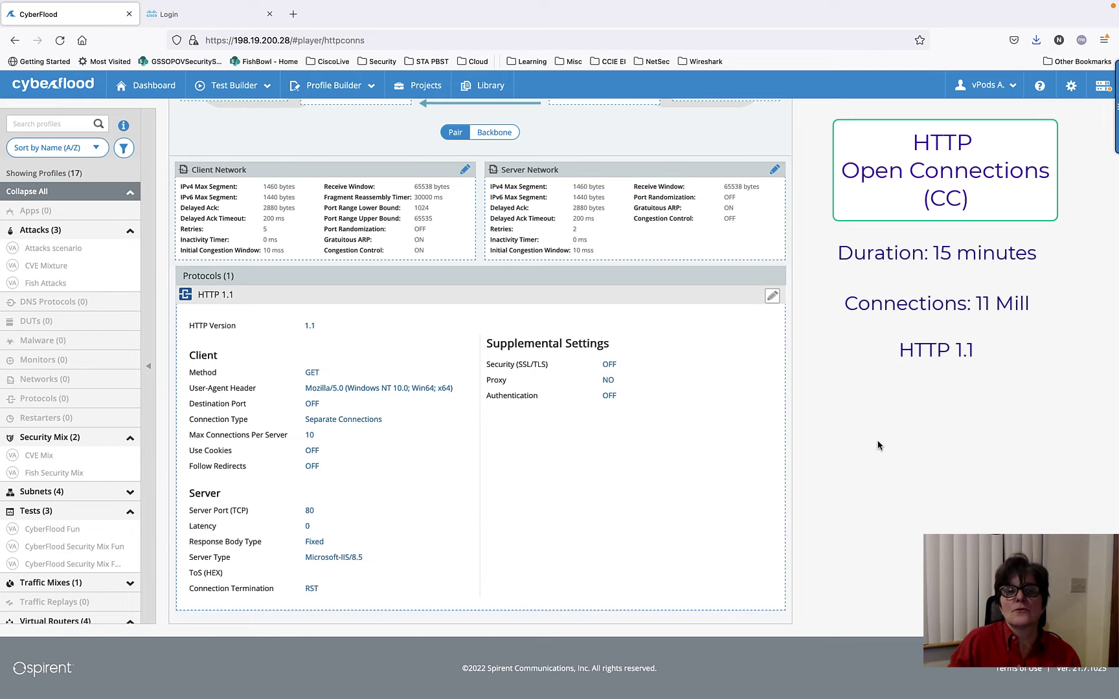
pyautogui.scroll(3, 878, 445)
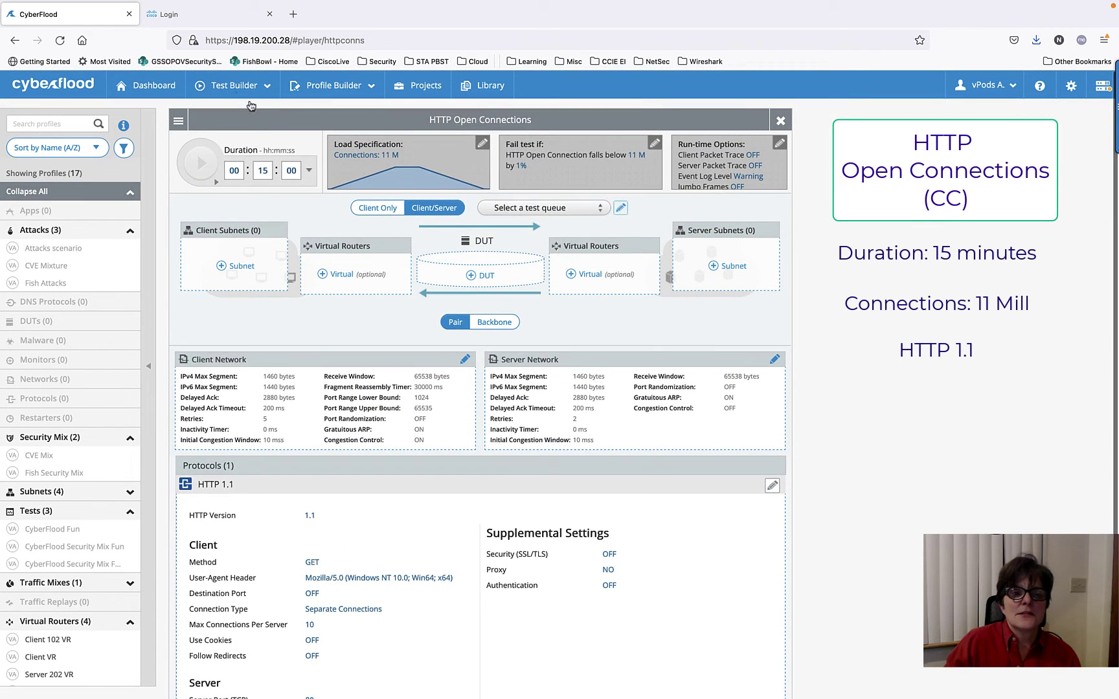
# - Open the Max HTTP Connections Per Second test template and highlight the client's TCP close method value
pyautogui.click(235, 90)
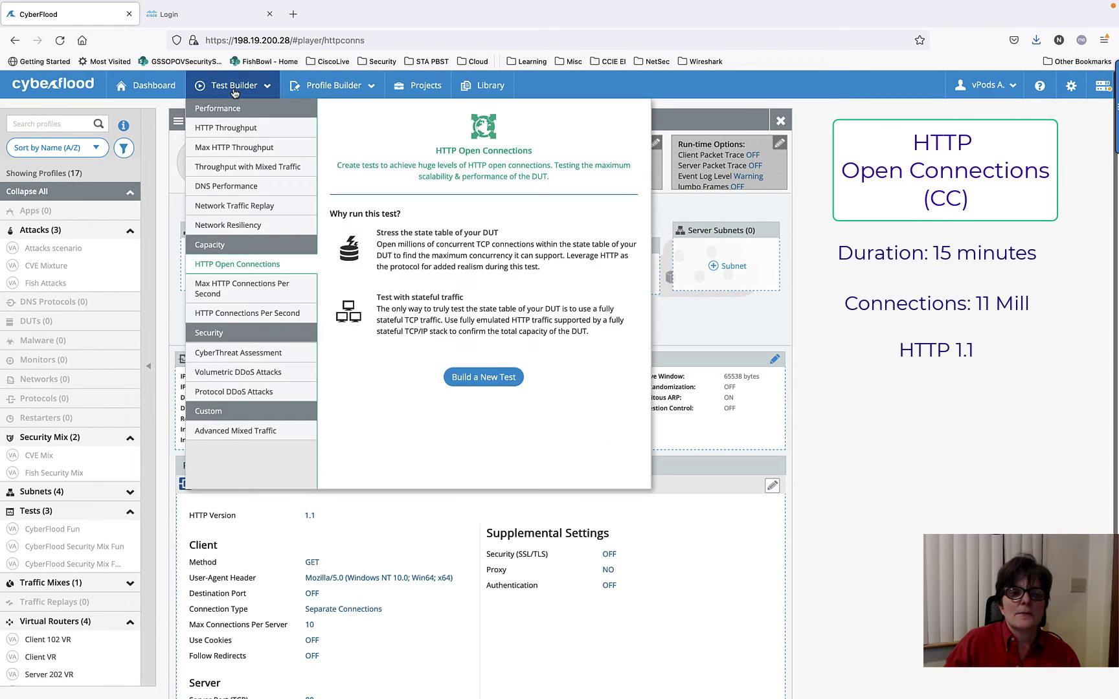
pyautogui.click(257, 292)
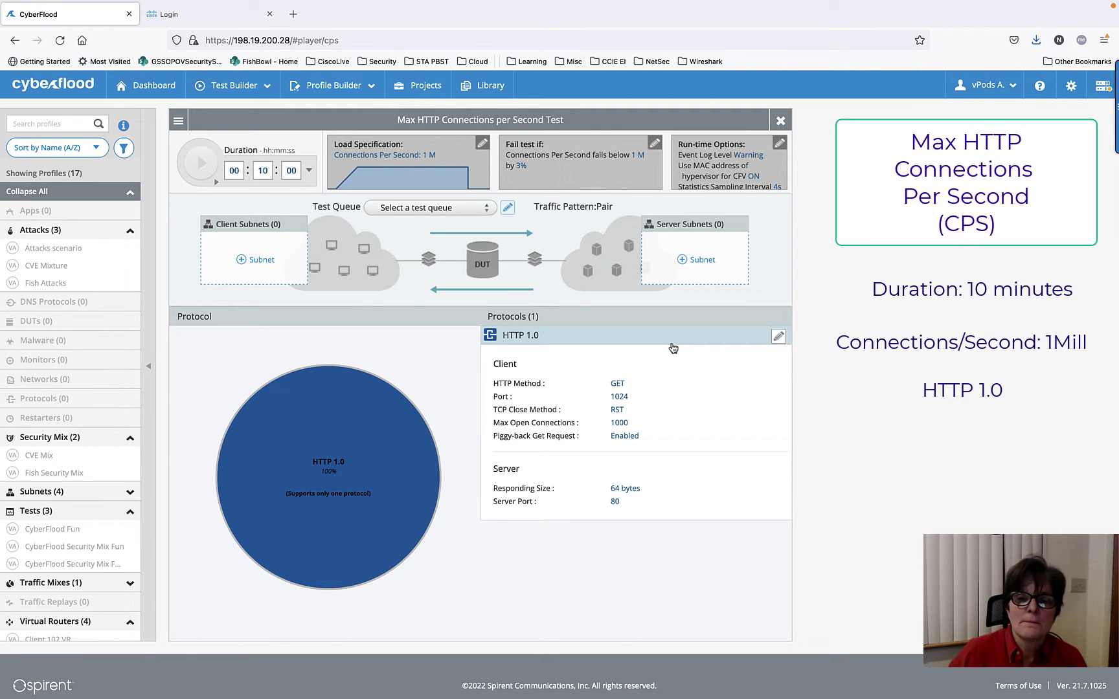
pyautogui.moveTo(610, 410); pyautogui.dragTo(629, 413)
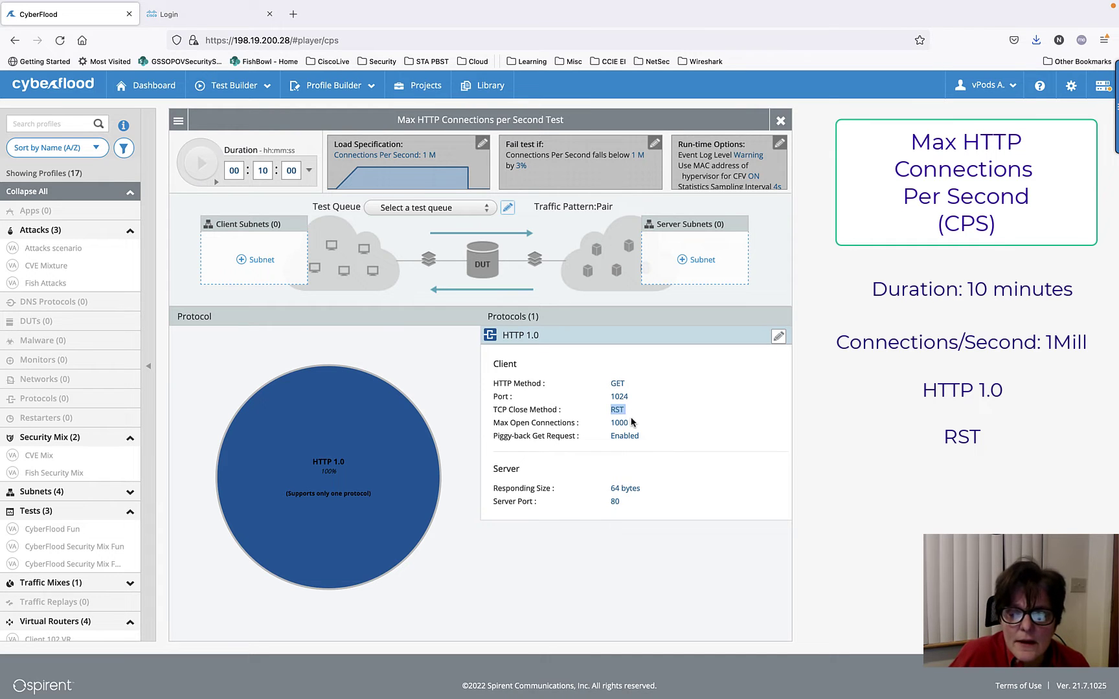
# - Open the HTTP Connections Per Second test template and review its load specification, duration and HTTP protocol settings
pyautogui.click(234, 85)
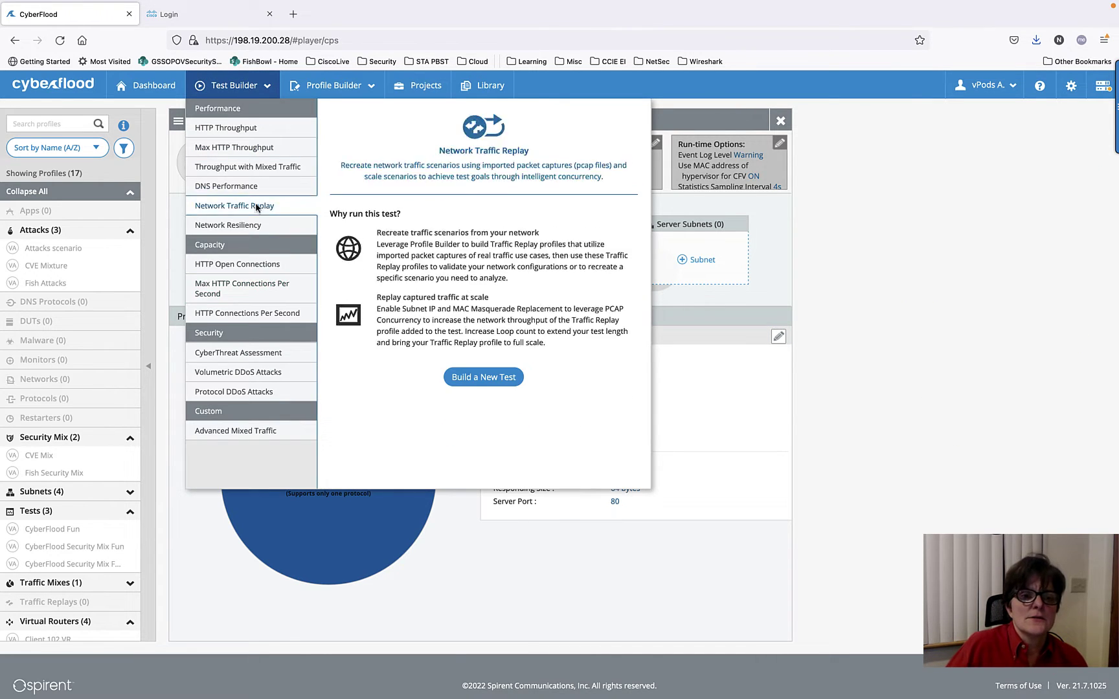
pyautogui.click(258, 313)
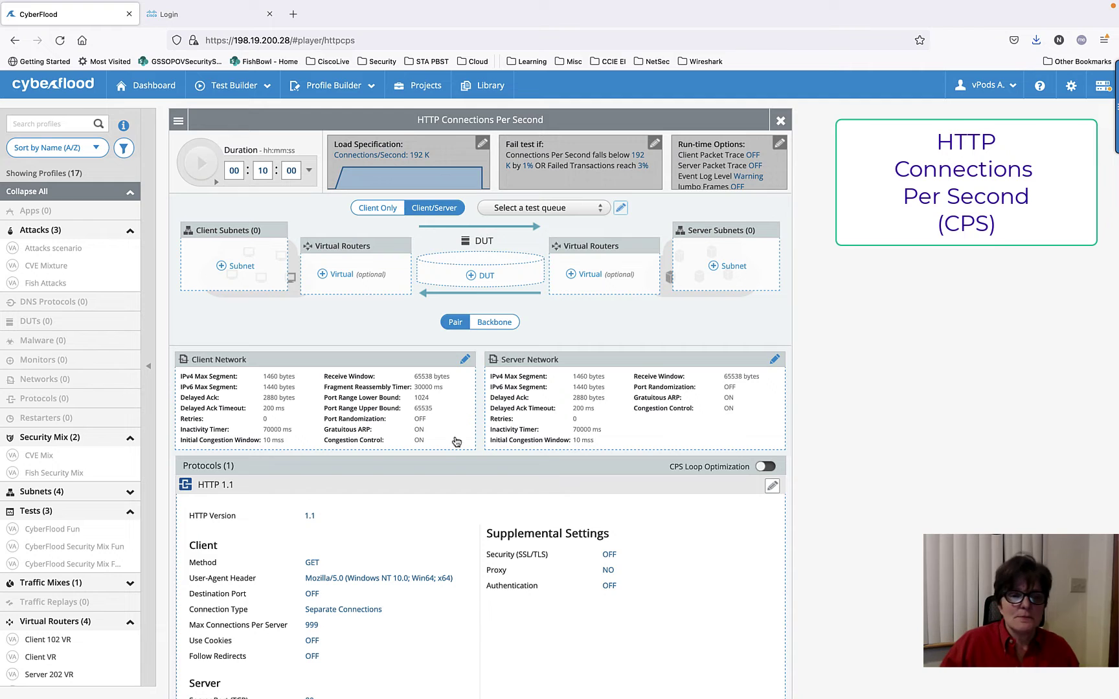
pyautogui.scroll(-3, 391, 532)
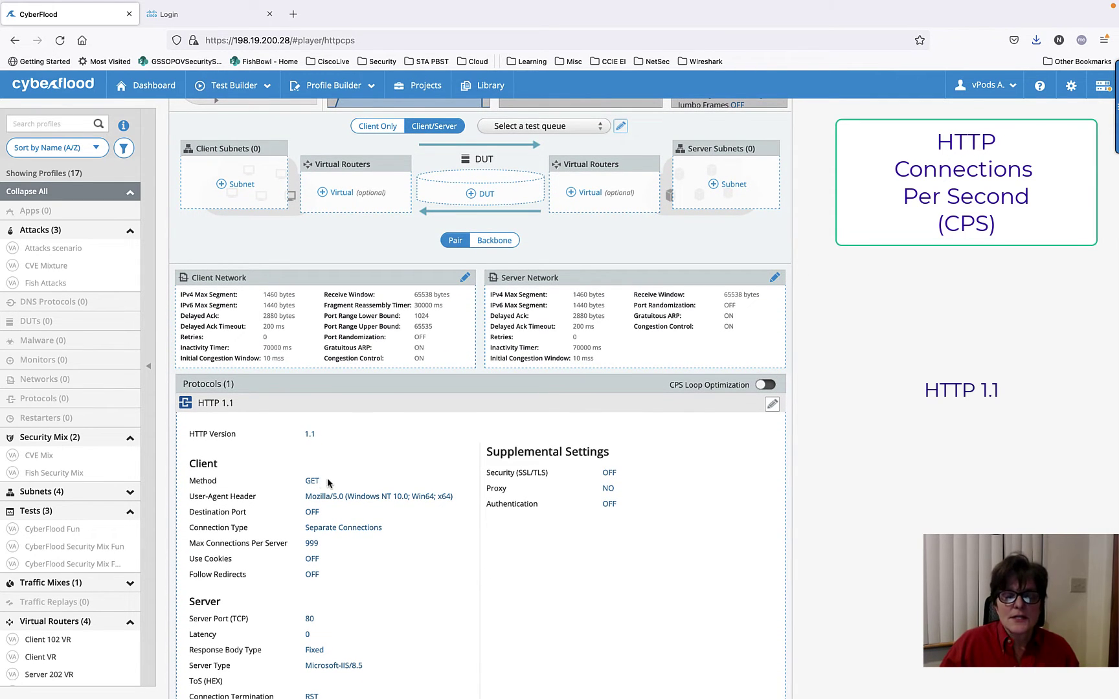
pyautogui.scroll(3, 413, 233)
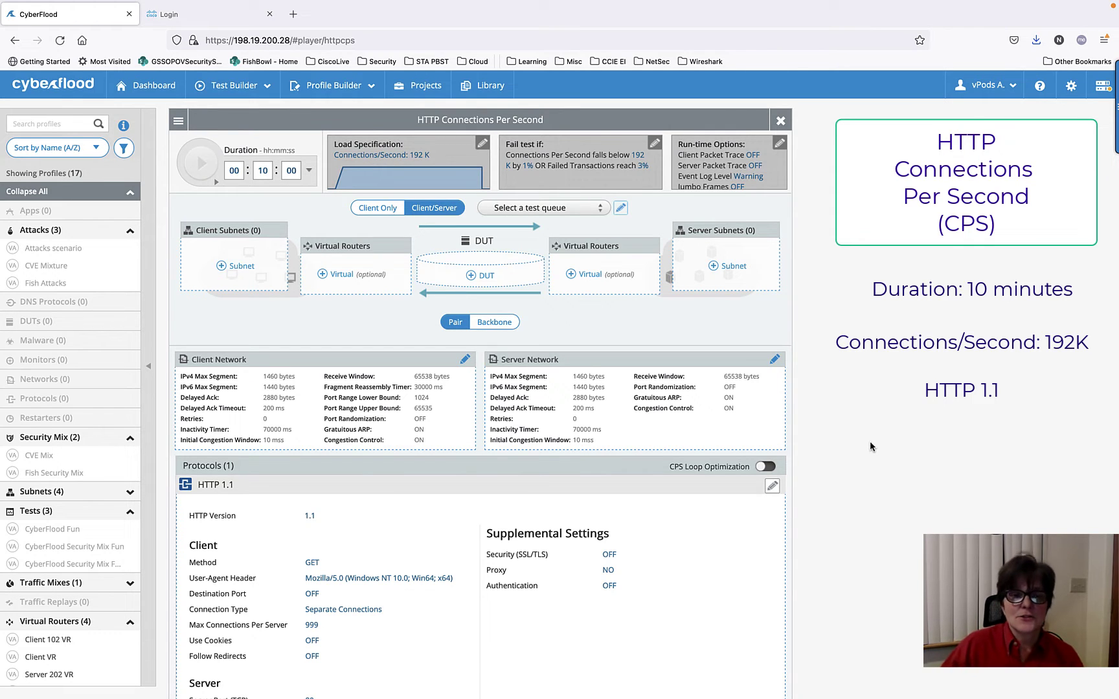
# - Open the DNS Performance test template, review its duration and query load, and return to the presentation slides
pyautogui.click(233, 85)
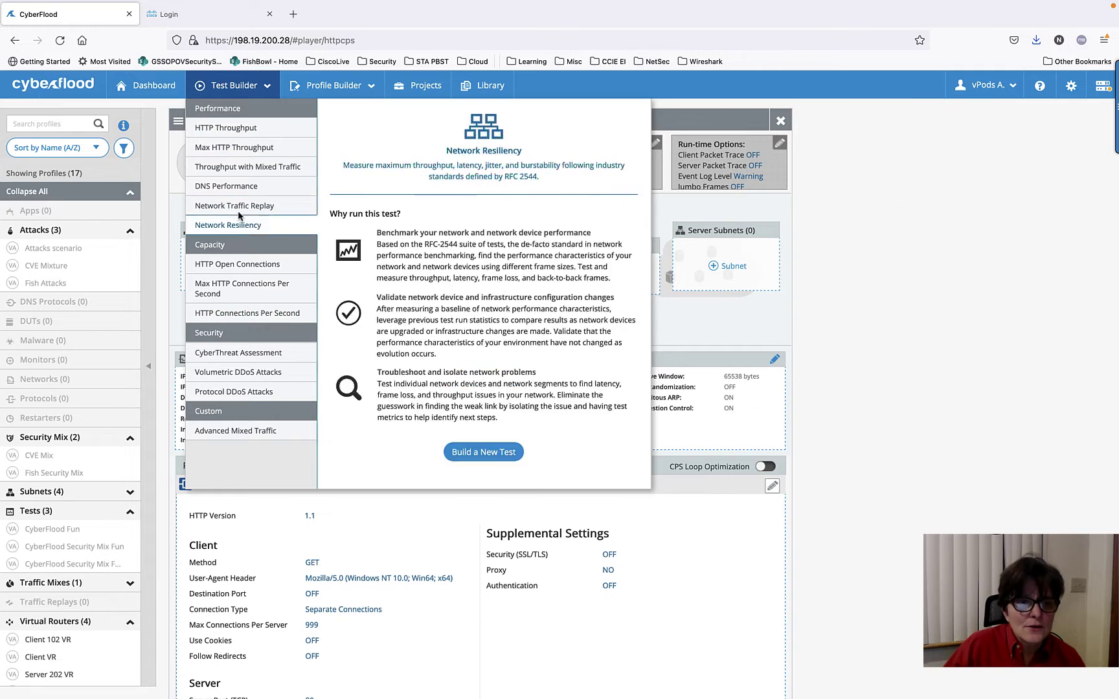
pyautogui.click(226, 186)
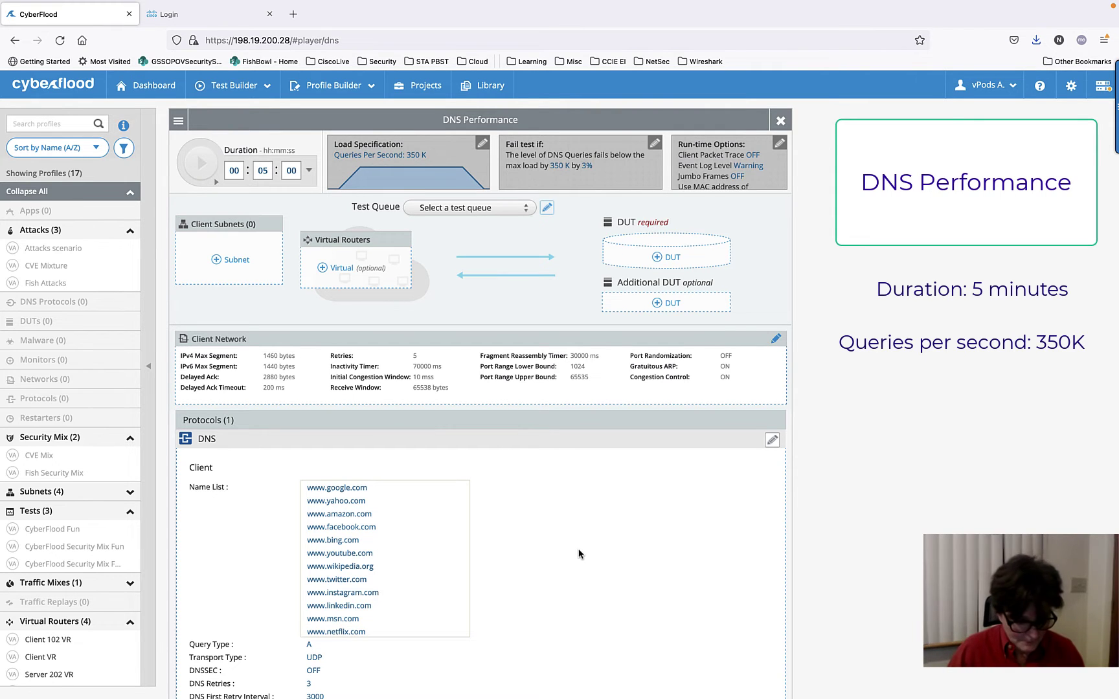
pyautogui.press('super+Tab')
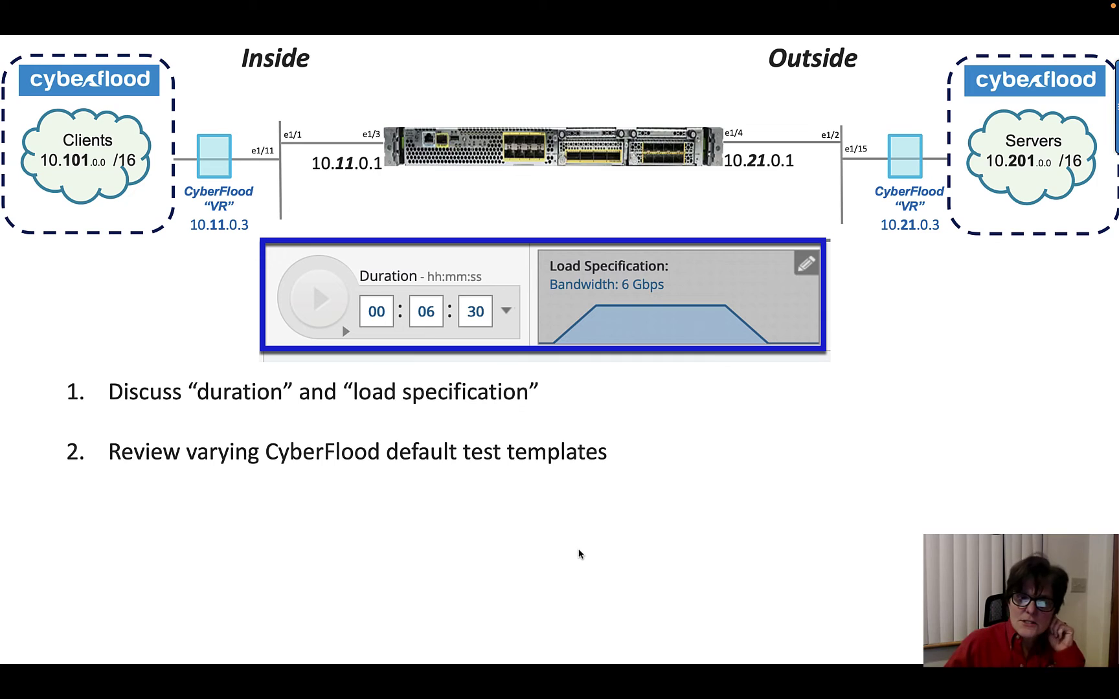